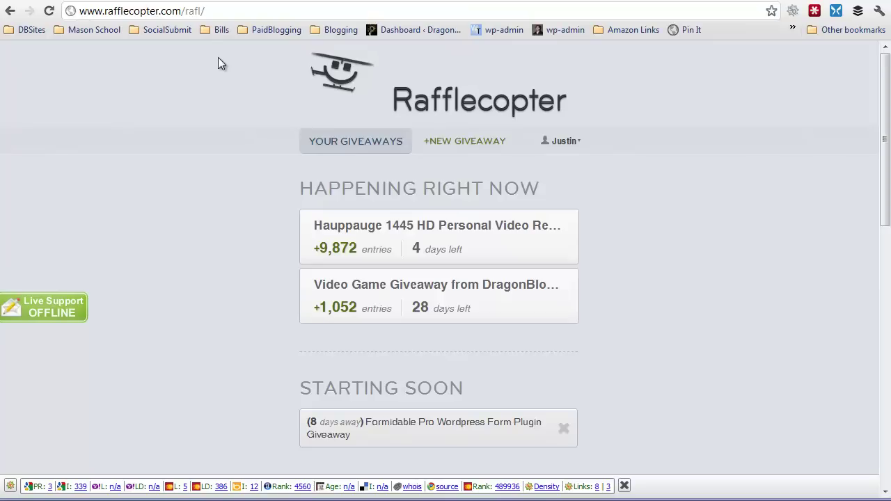
- Switch to the browser tab with Facebook app search results for 'iframe'
key(ctrl+Tab)
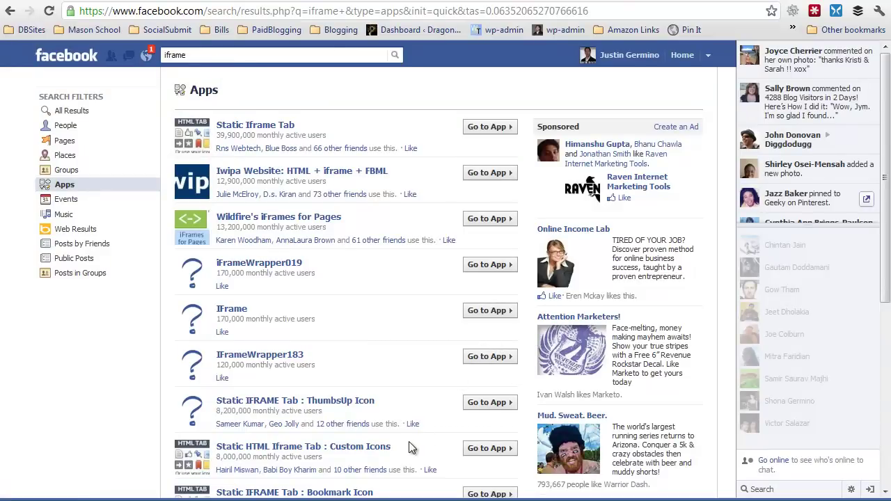
- Install the Static Iframe Tab app as a page tab on the Dragonblogger page
click(482, 130)
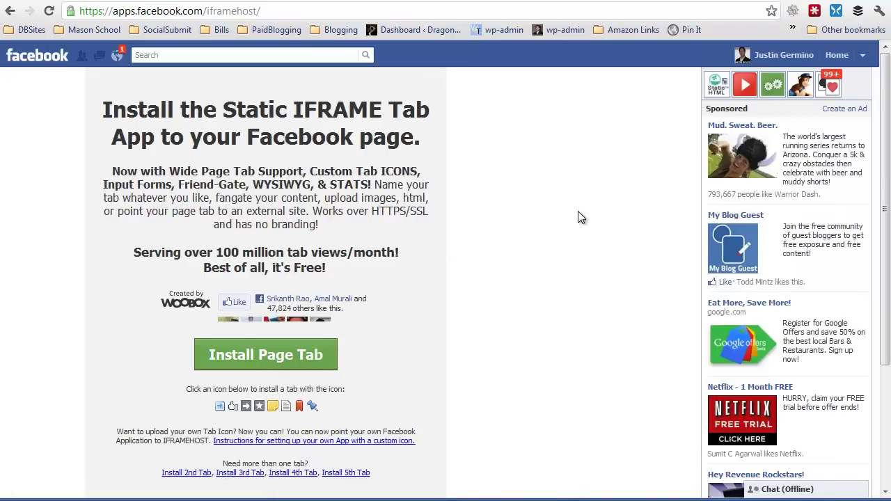
click(317, 366)
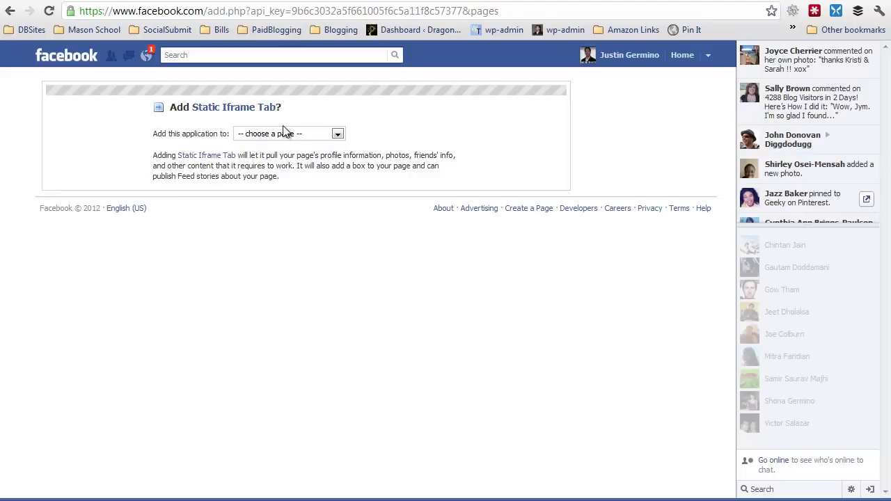
click(282, 138)
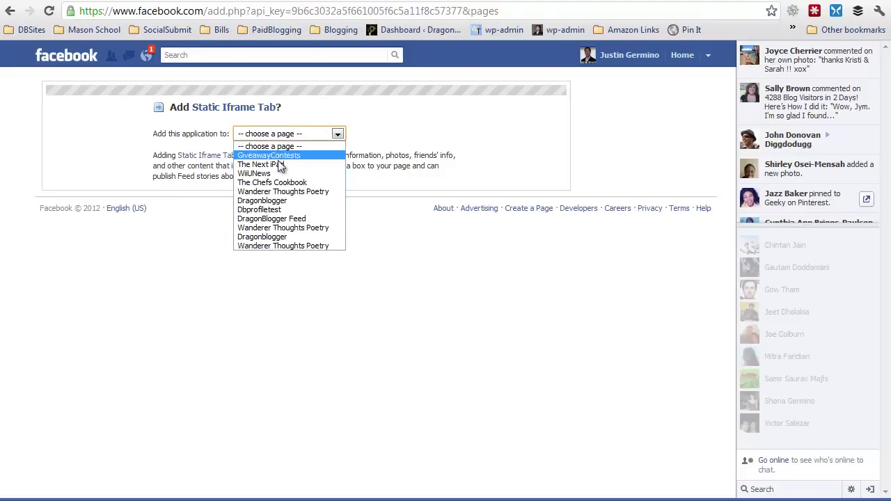
click(278, 202)
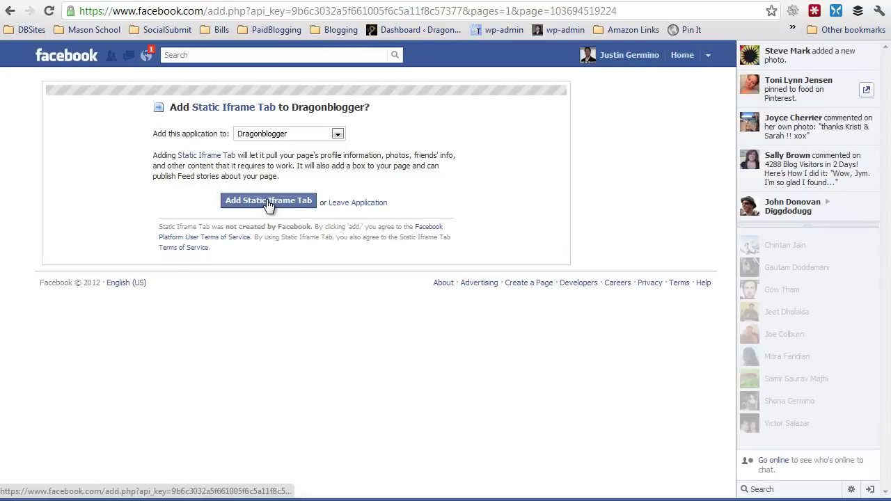
click(269, 202)
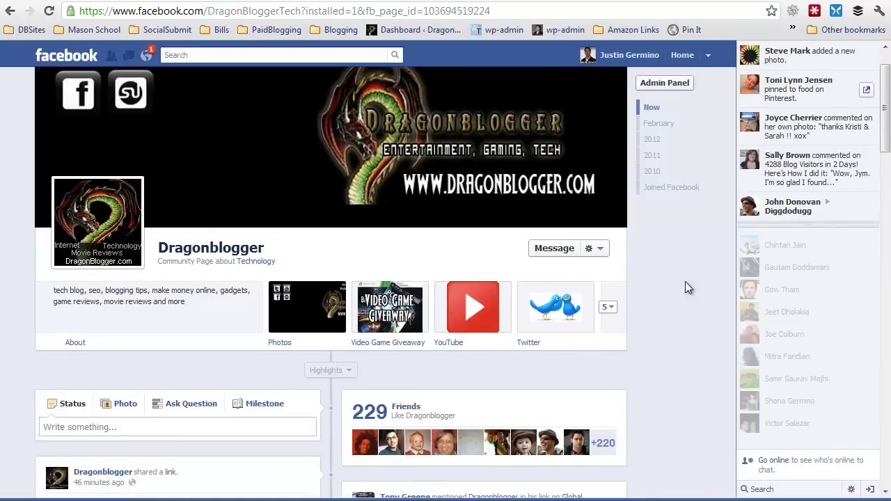
- Act as Dragonblogger and open Edit Settings for the new Welcome iframe tab
scroll(685, 282, down, 1)
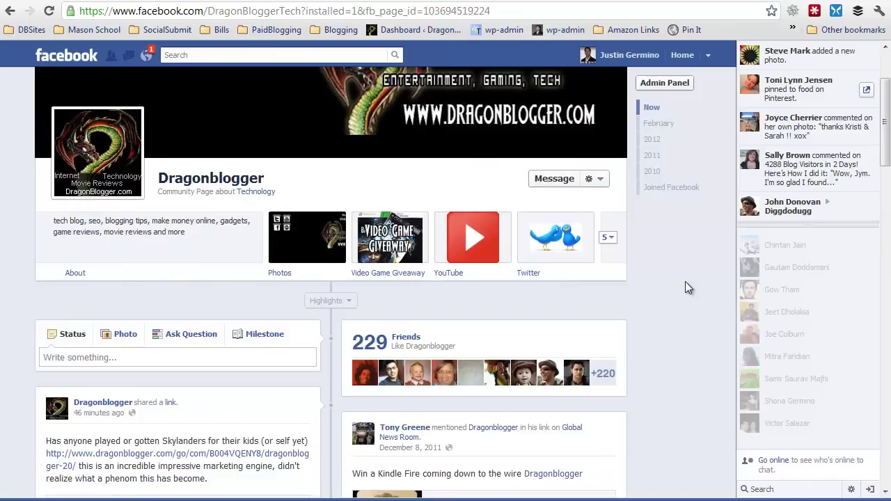
scroll(675, 302, up, 1)
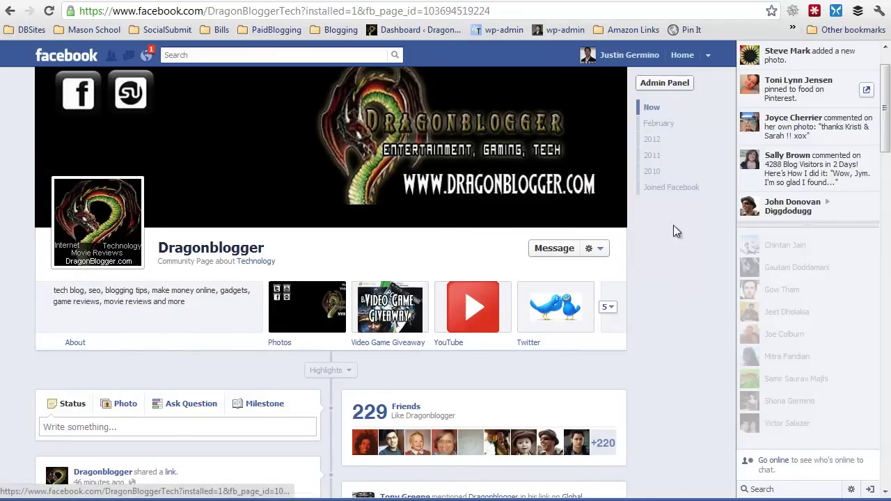
click(707, 55)
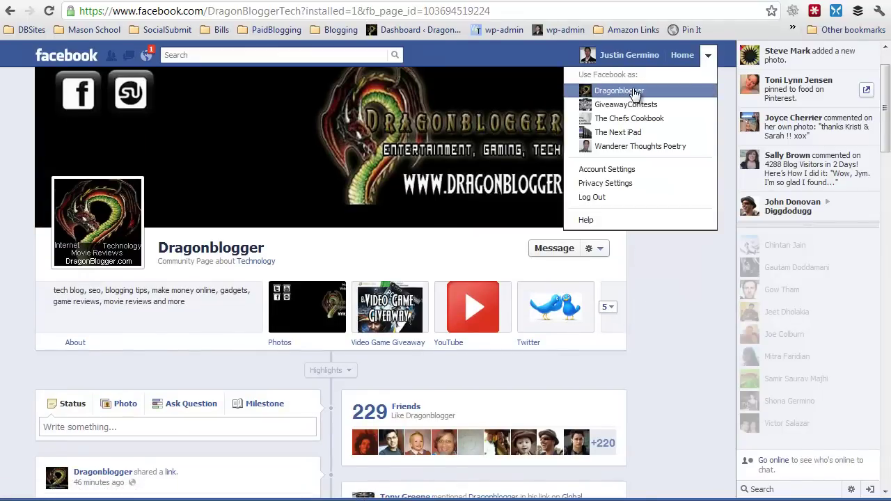
click(635, 92)
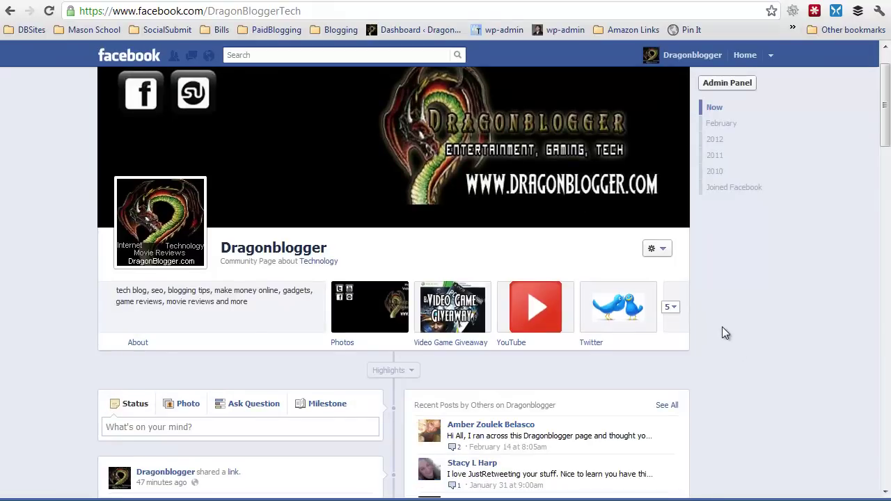
click(670, 310)
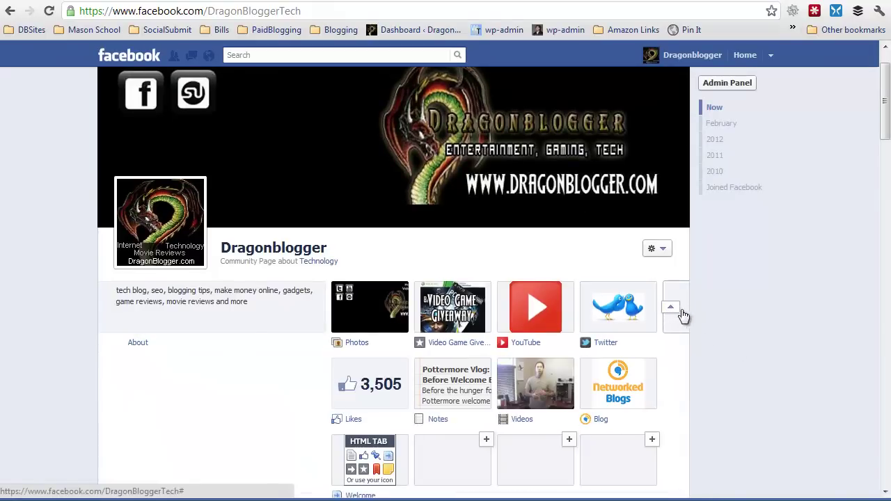
scroll(688, 309, down, 1)
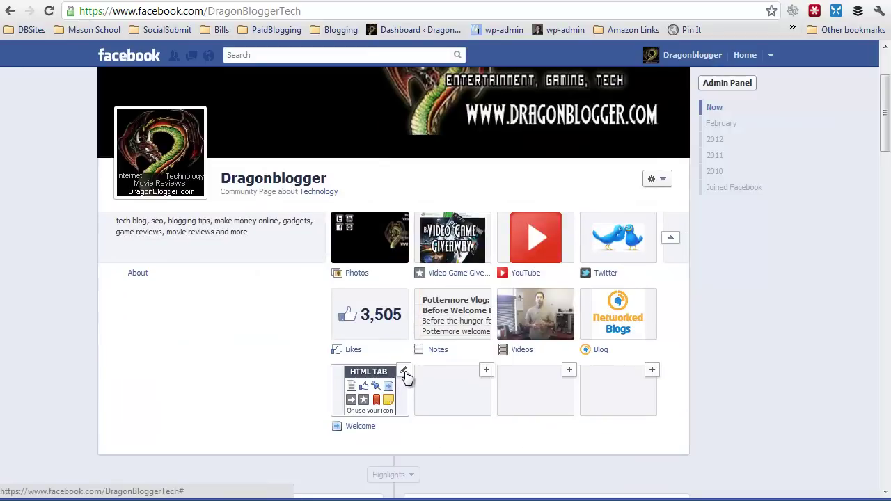
click(404, 374)
scroll(403, 374, down, 1)
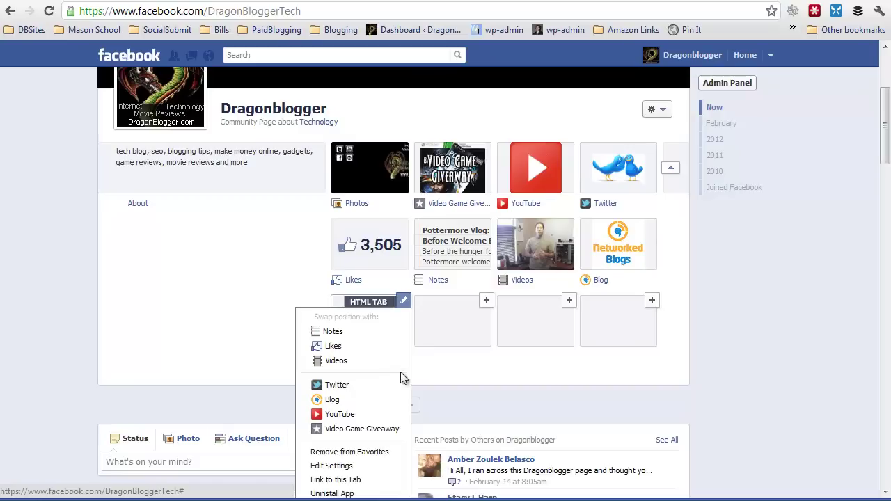
- Name the Welcome tab 'Hauppauge Giveaway' in its settings
click(331, 466)
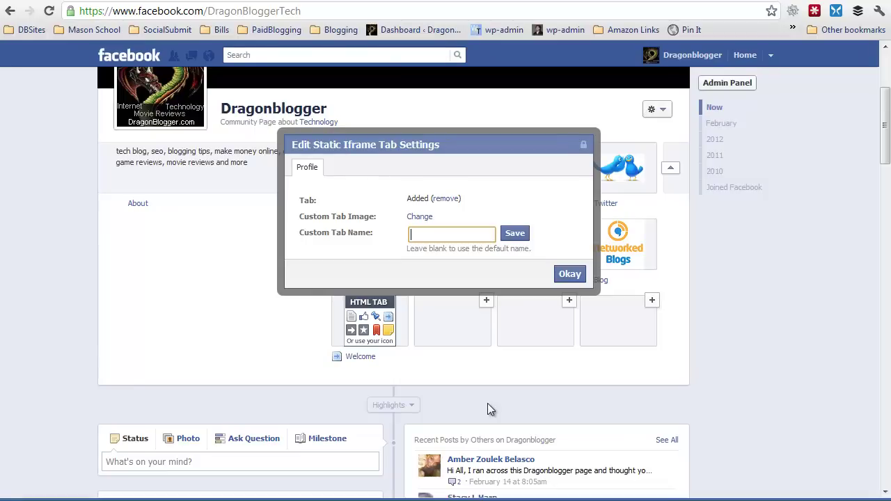
text(Hauppauge Giveaway)
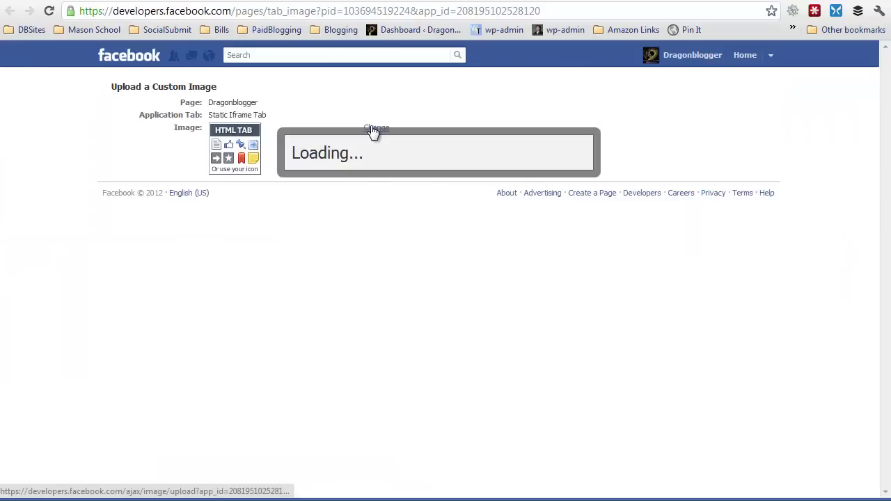
- Upload the first hauppaugegiveaway image from the contests/Hauppauge folder as the tab image
click(324, 206)
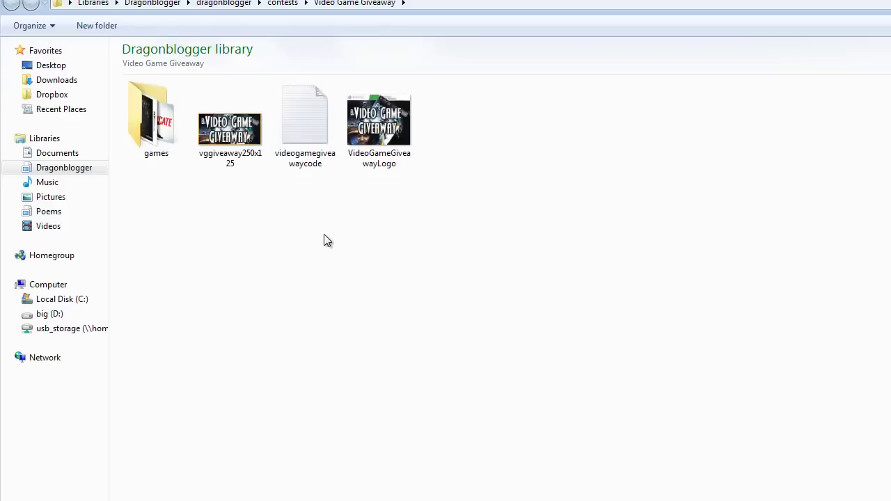
key(BackSpace)
double_click(227, 125)
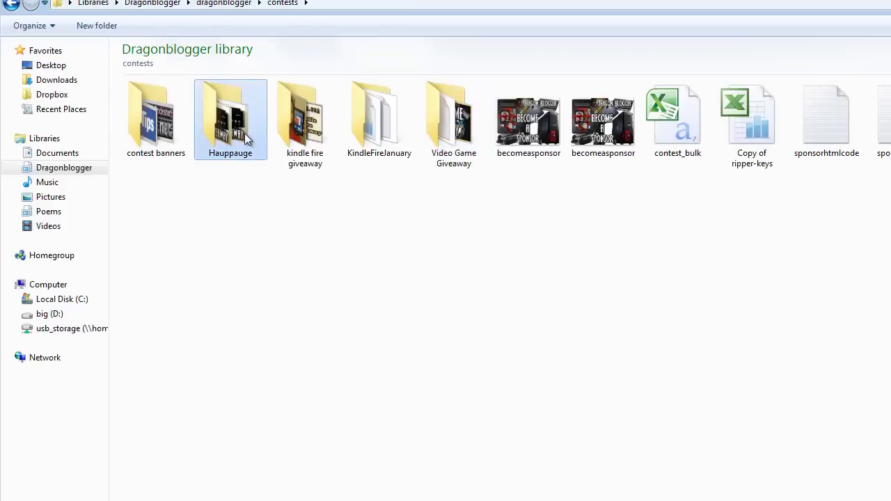
click(144, 149)
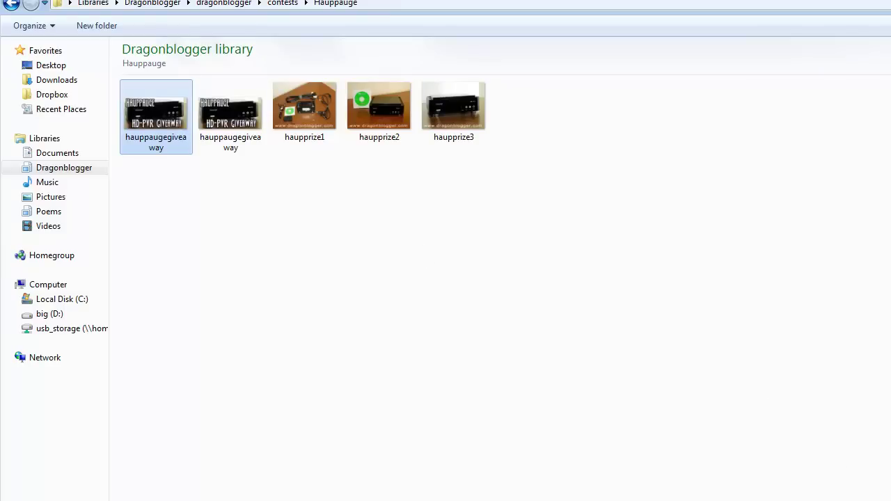
double_click(156, 115)
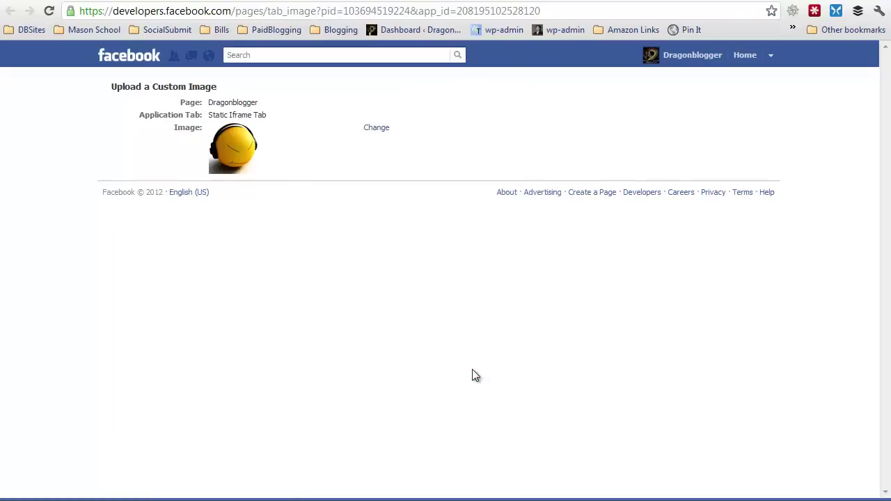
- Re-upload the hauppaugegiveaway image and apply it as the tab thumbnail
click(376, 129)
click(337, 209)
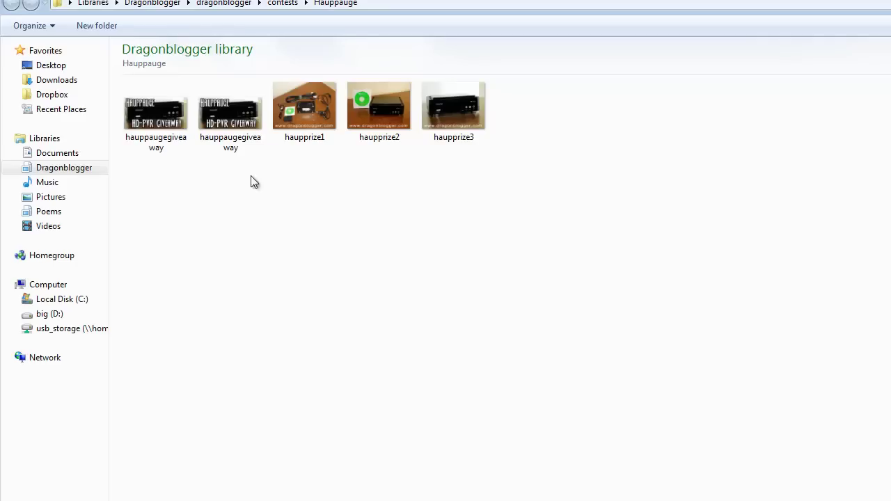
double_click(157, 117)
click(371, 128)
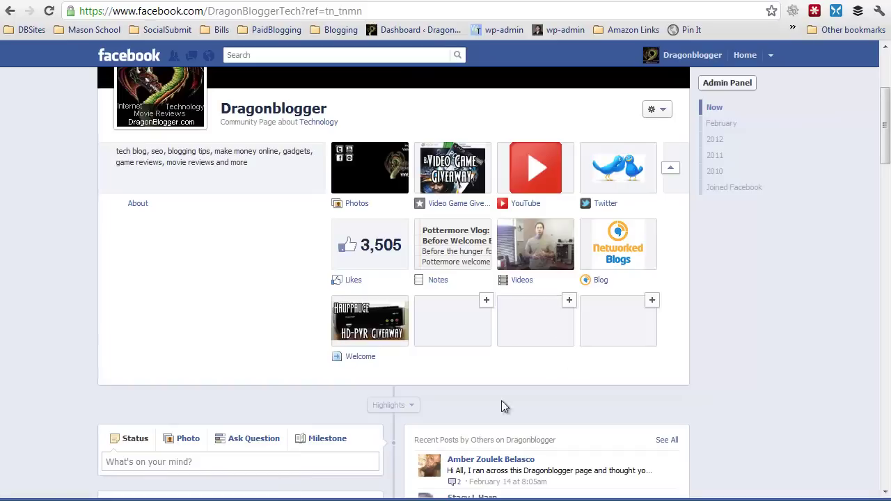
- Open the Welcome tab and authorize Static Iframe Tab using the personal profile
click(366, 325)
click(304, 223)
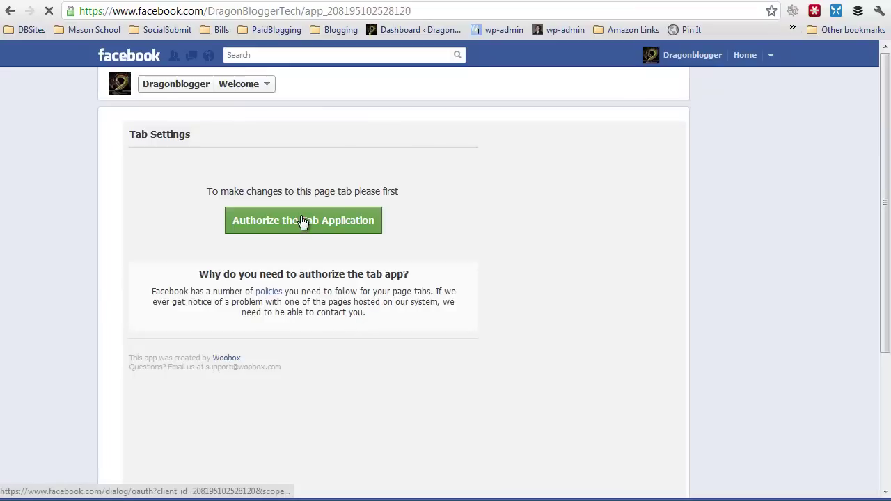
click(477, 160)
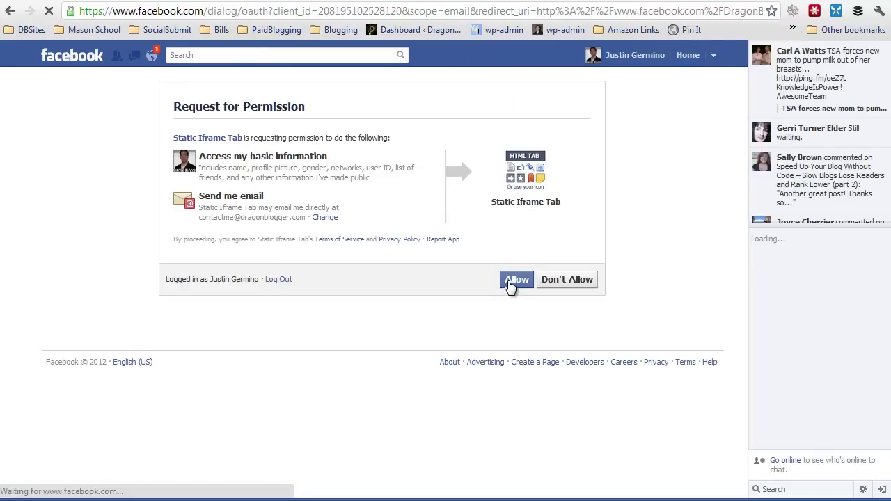
click(515, 281)
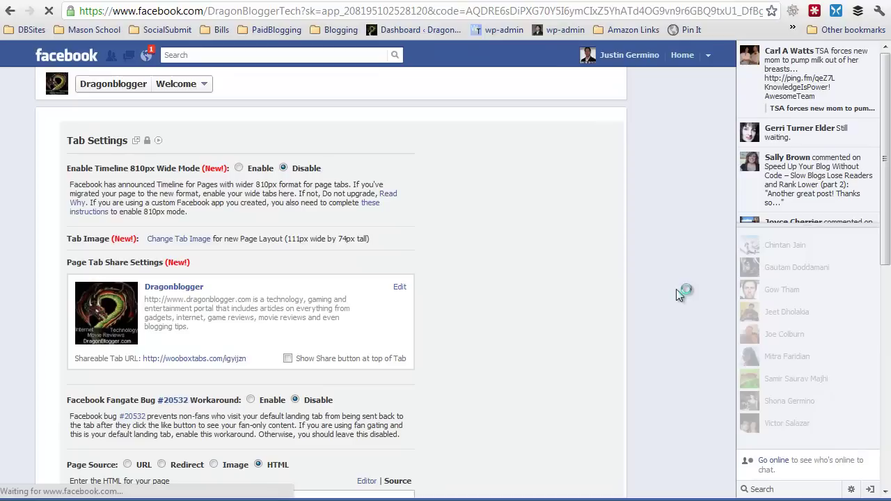
- Enable Timeline 810px Wide Mode in the Welcome tab's settings
scroll(627, 285, down, 2)
scroll(625, 282, up, 2)
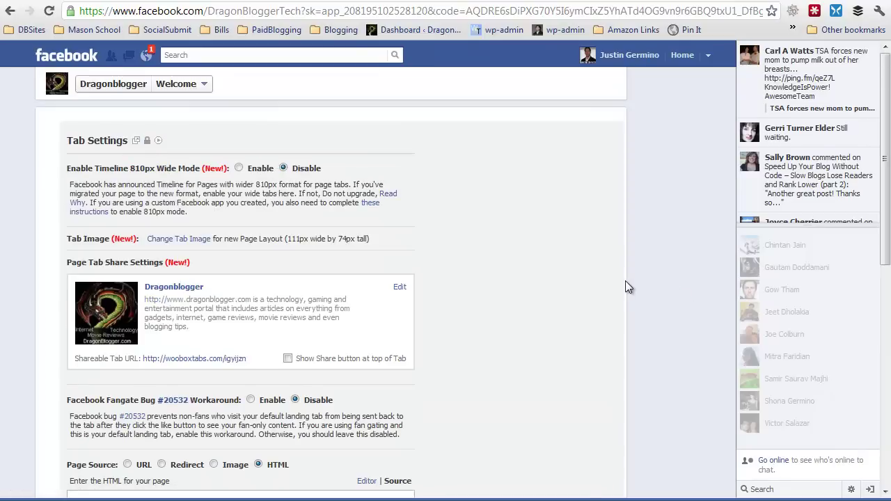
click(239, 168)
scroll(420, 306, down, 2)
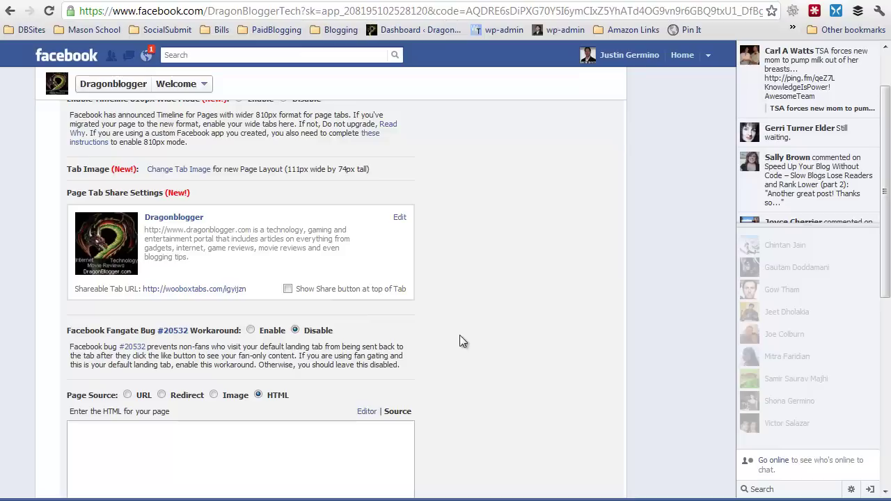
scroll(459, 341, down, 1)
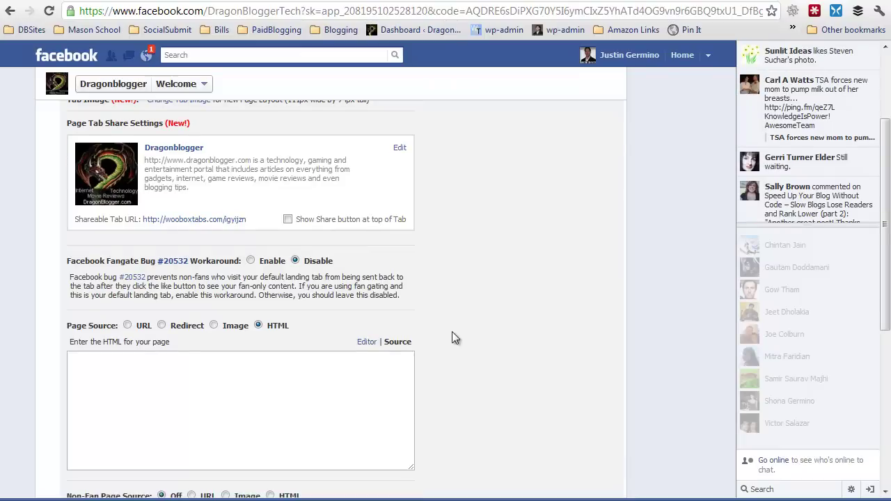
- Enable the Fangate Bug workaround and set the tab's Page Source to HTML
click(251, 261)
scroll(418, 334, down, 1)
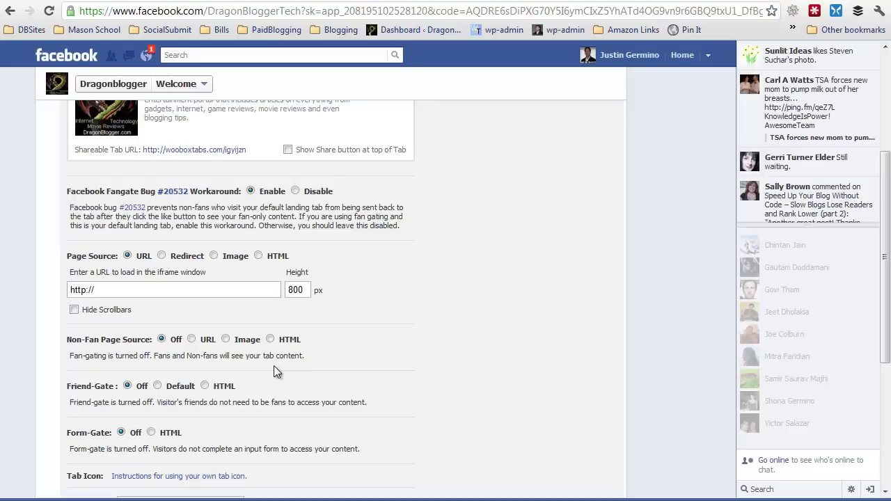
click(161, 256)
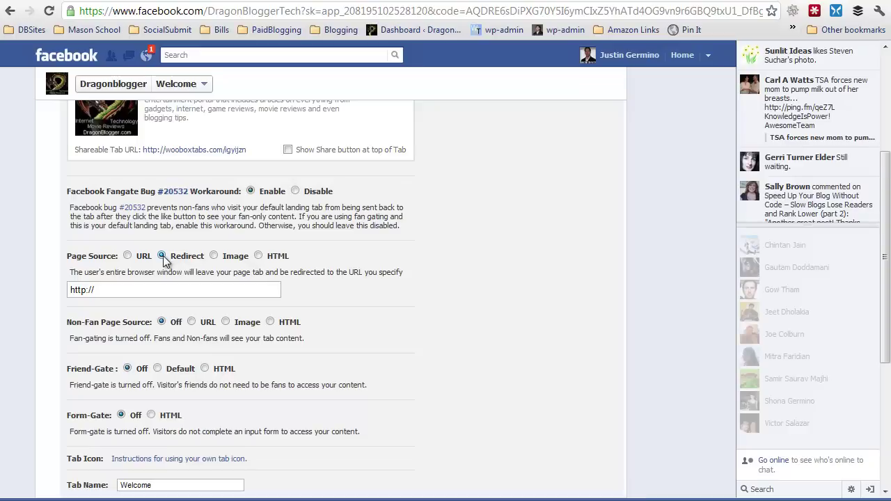
click(214, 256)
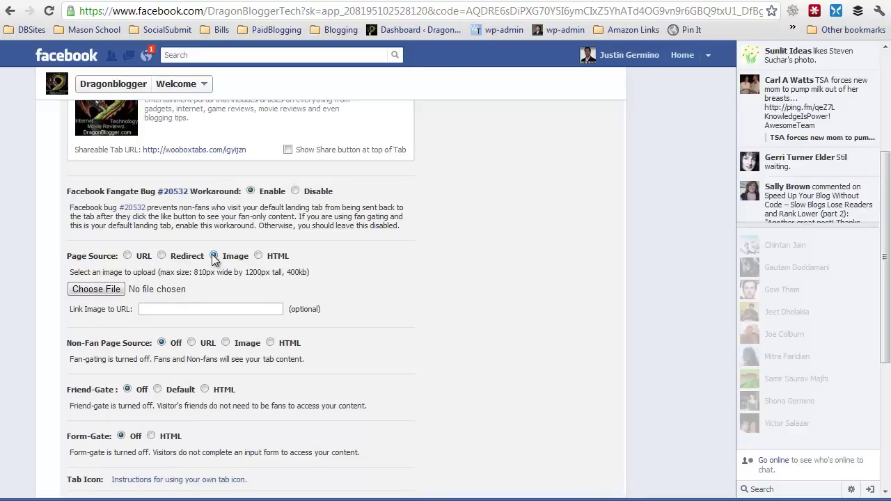
click(257, 256)
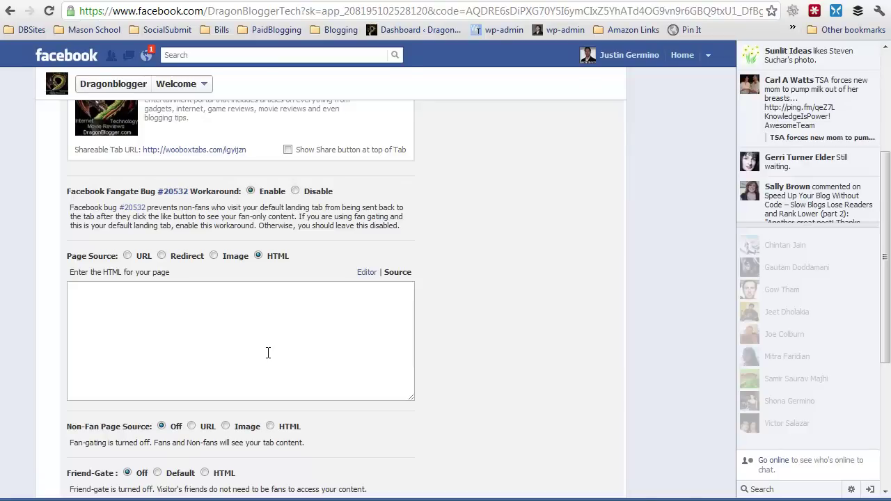
- Copy the Hauppauge giveaway's Facebook embed code from Rafflecopter
click(767, 3)
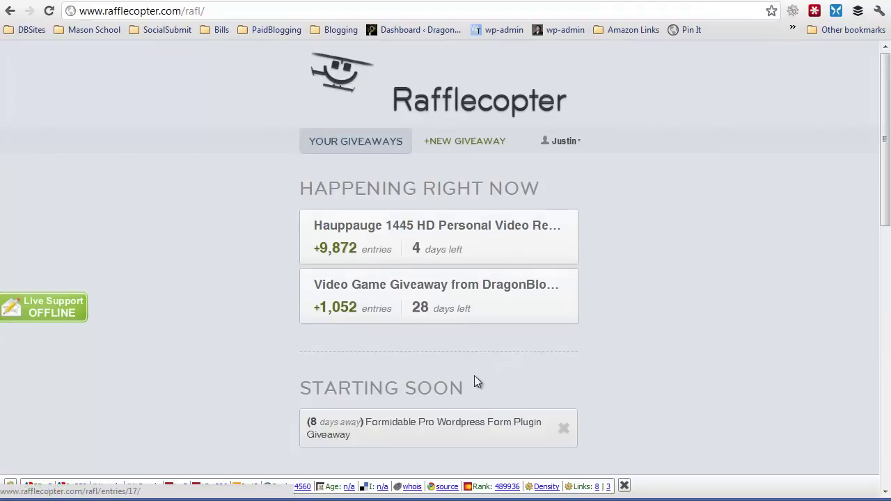
mouse_move(450, 318)
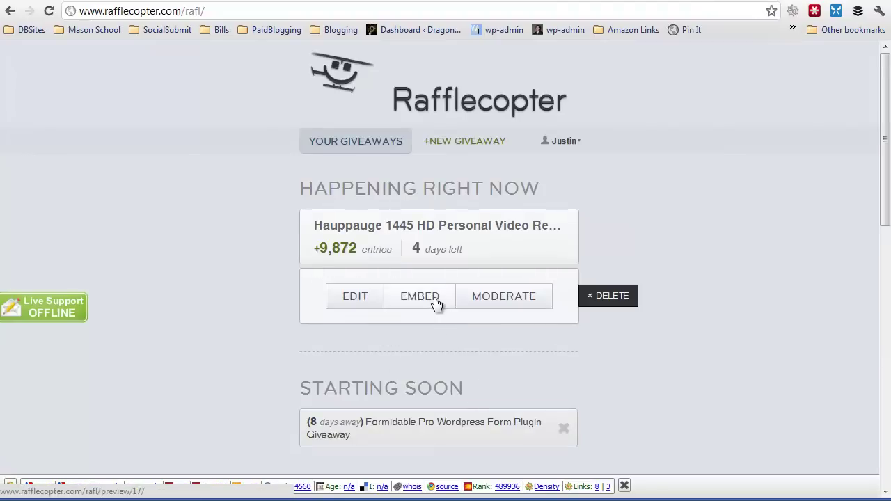
click(431, 247)
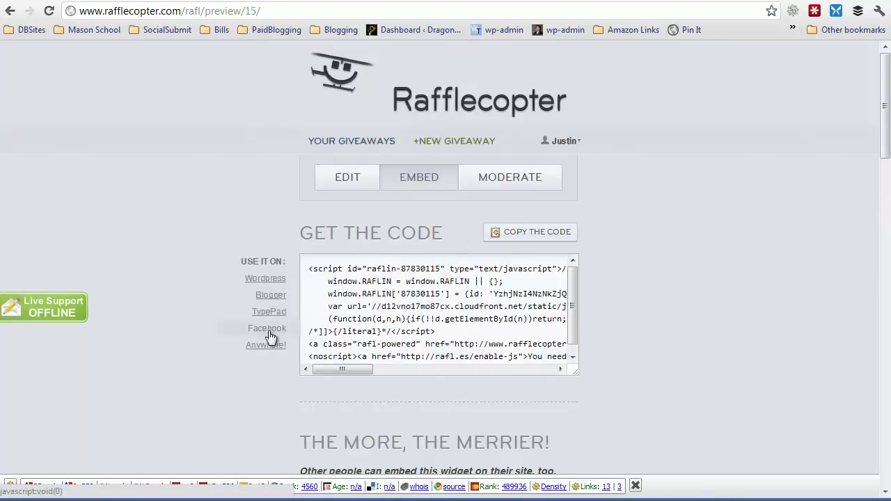
click(268, 330)
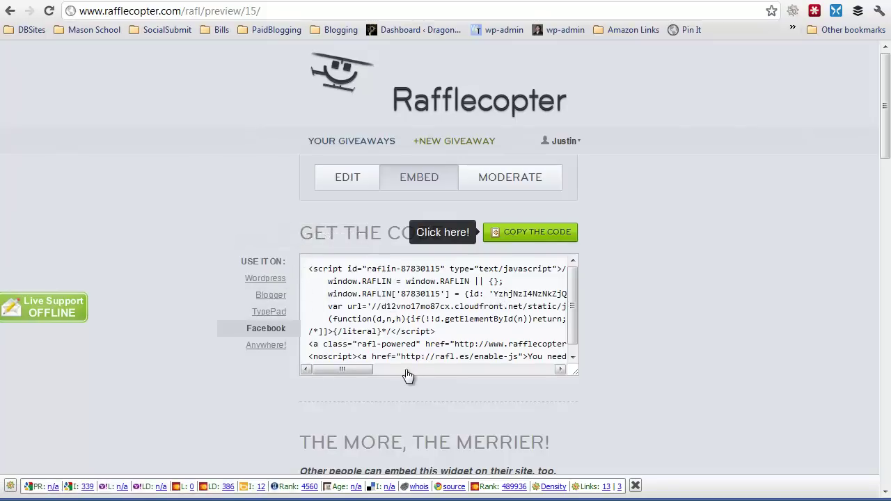
click(548, 238)
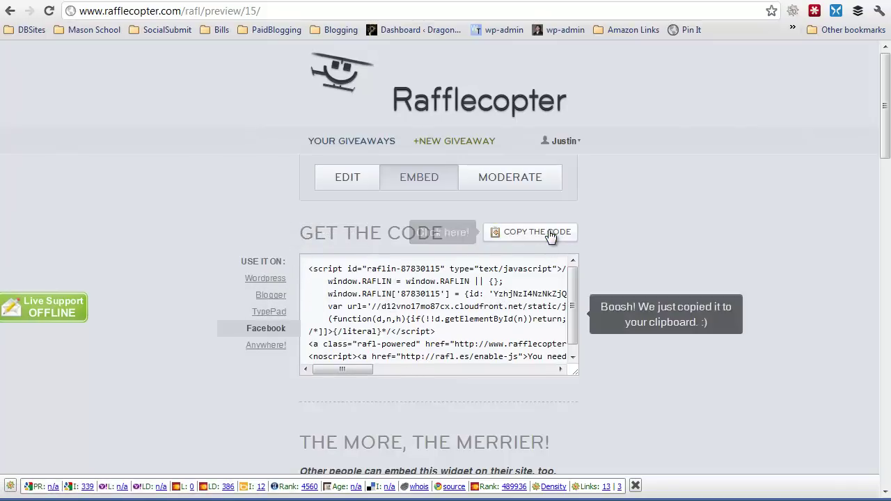
click(544, 2)
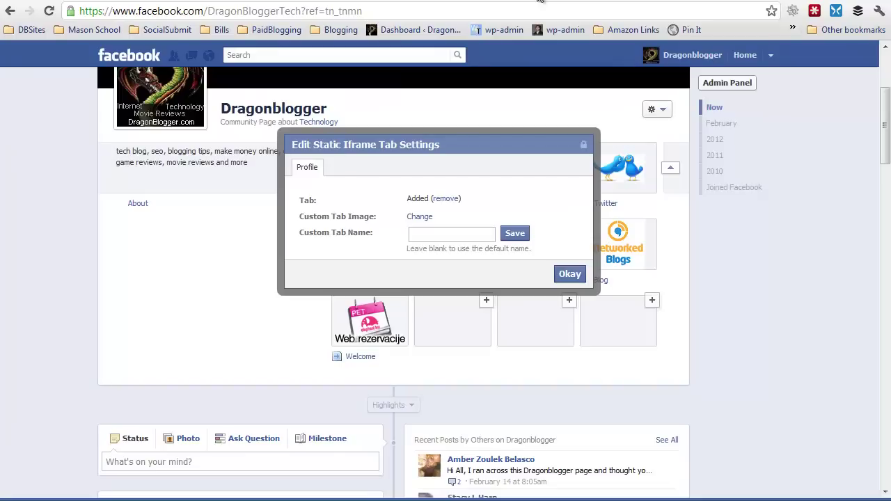
- Paste the Rafflecopter embed code into the Welcome tab's HTML page source
click(542, 2)
click(210, 325)
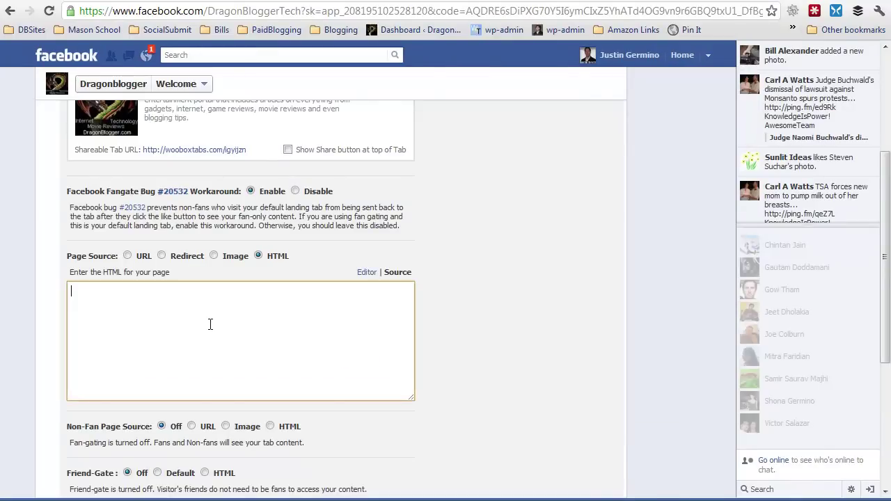
key(ctrl+v)
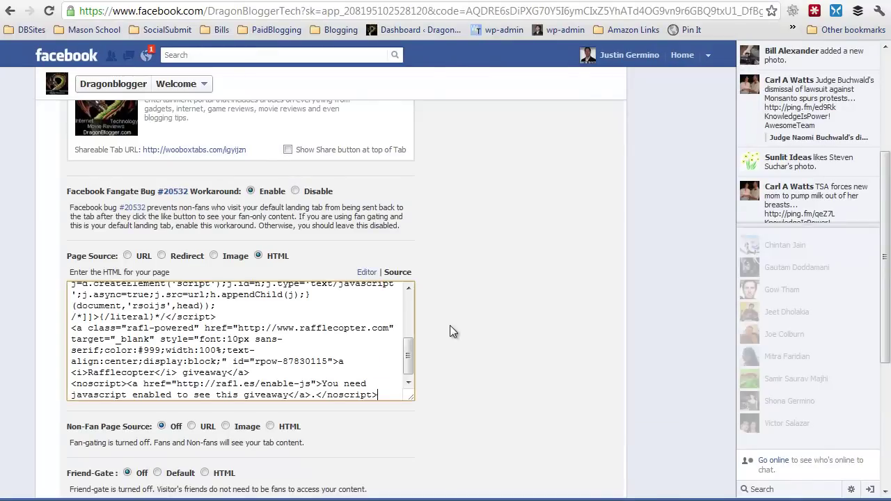
scroll(450, 325, down, 1)
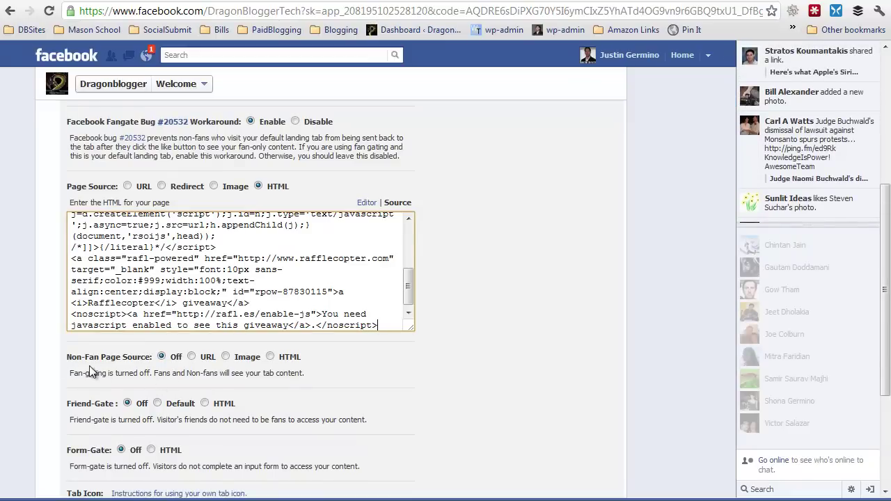
- Set Non-Fan Page Source to HTML with the same embed code, scrolling to Save Settings
click(270, 357)
key(ctrl+v)
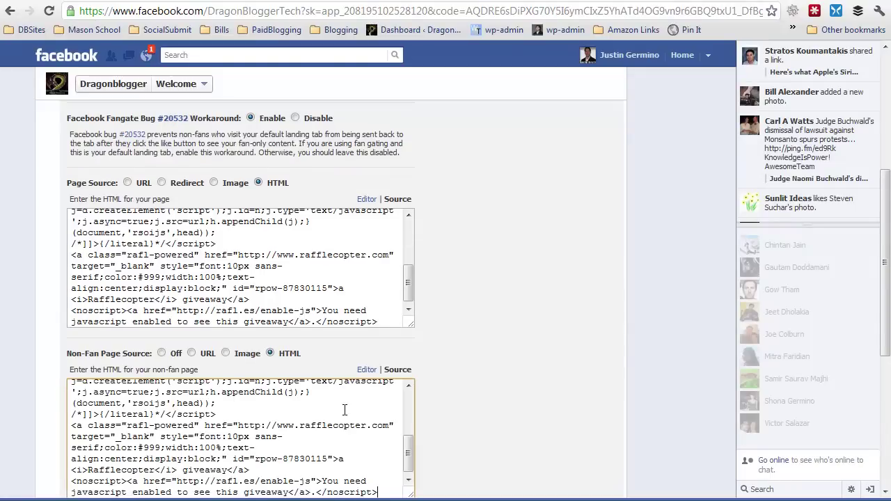
scroll(344, 406, down, 1)
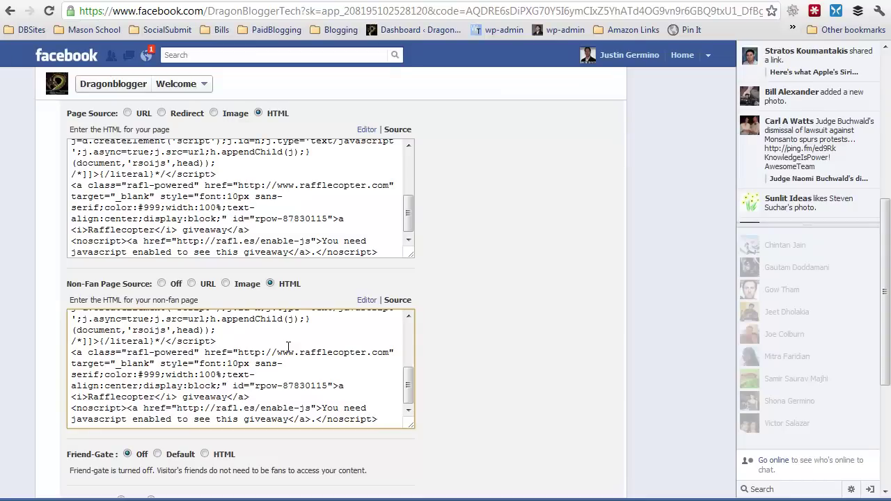
scroll(289, 346, down, 1)
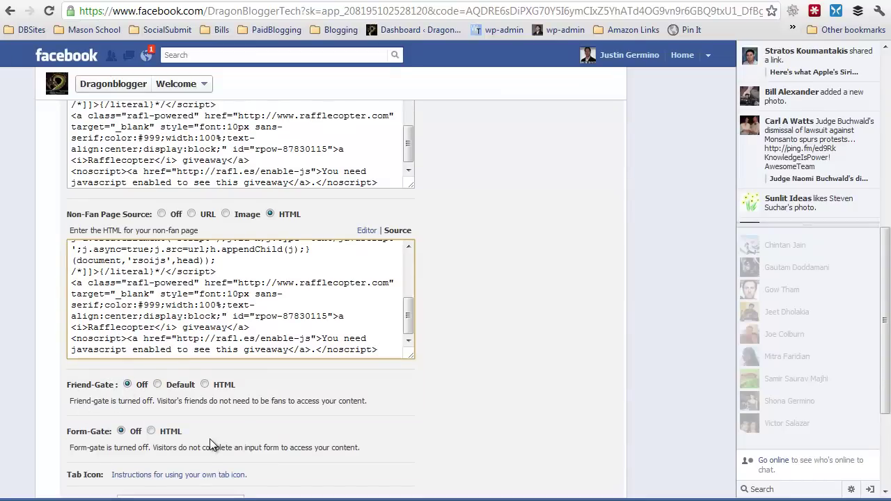
scroll(210, 438, down, 1)
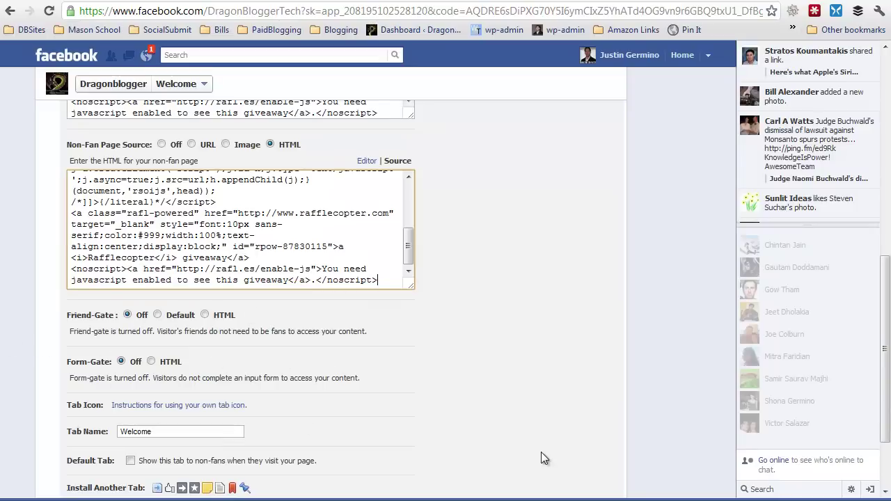
scroll(408, 410, down, 2)
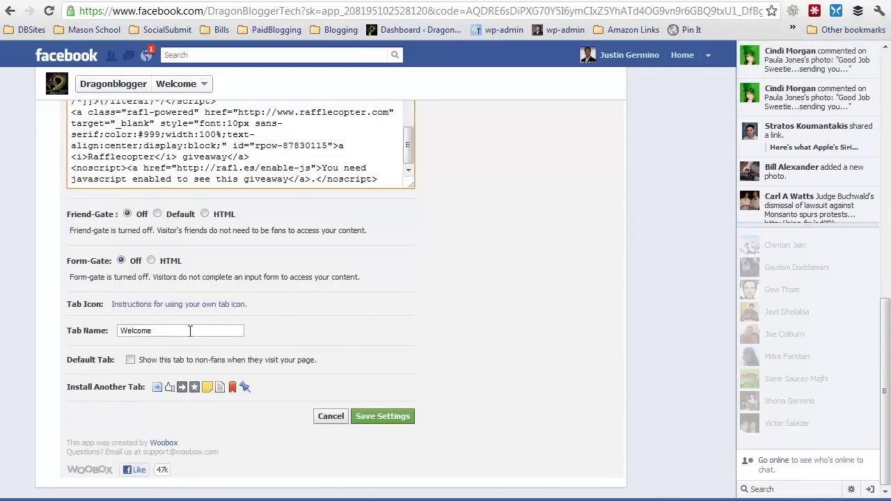
- Save the Welcome tab settings and switch to using Facebook as the Dragonblogger page
click(407, 417)
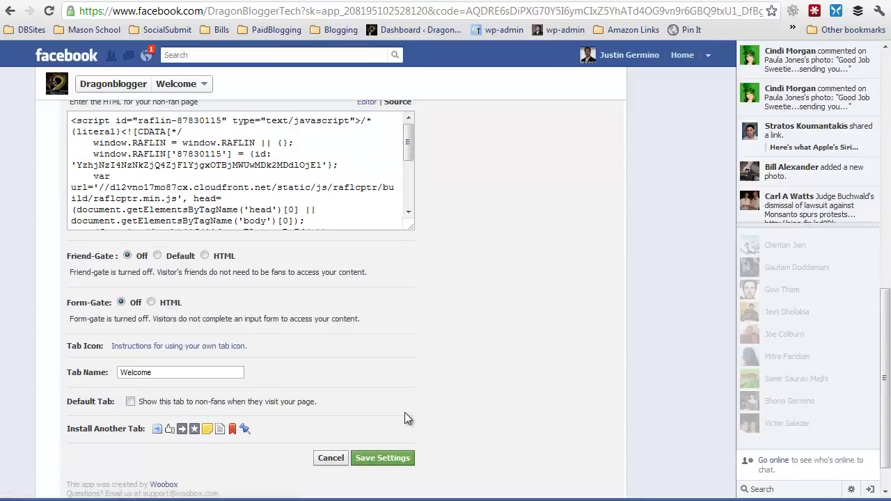
scroll(440, 402, up, 5)
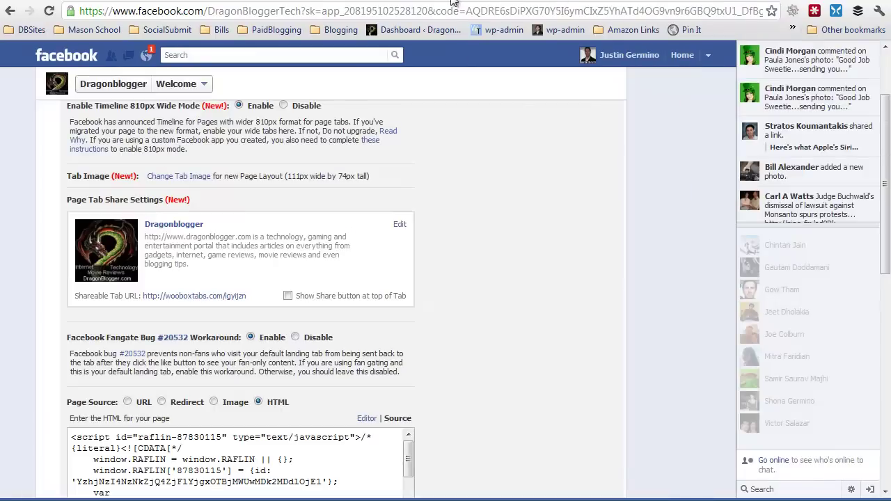
click(707, 55)
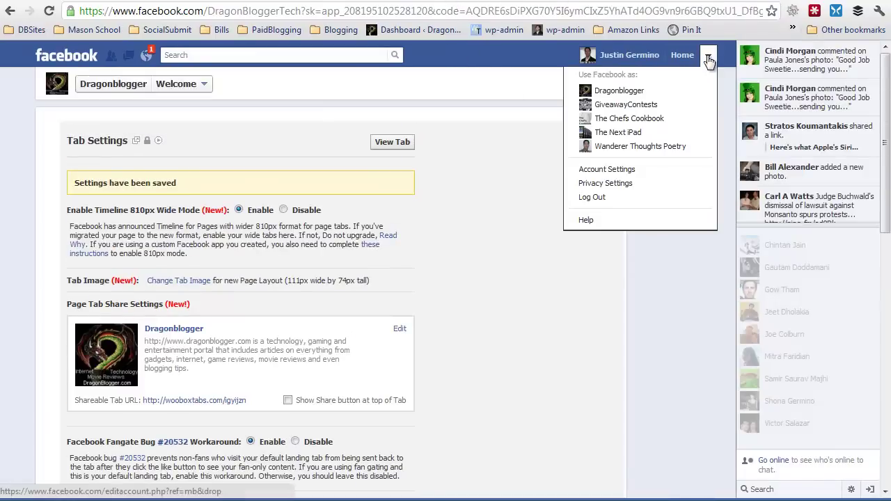
click(617, 91)
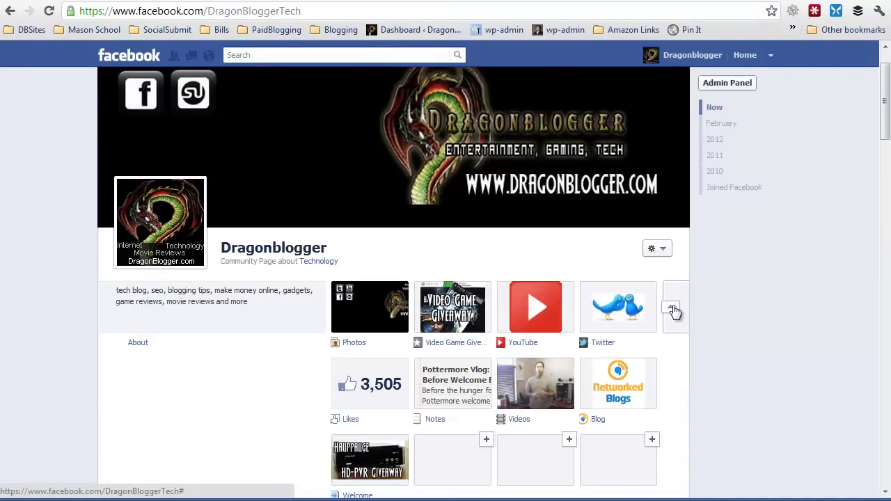
- Open the Dragonblogger Welcome tab showing the Hauppauge giveaway widget with 9883 entries
scroll(557, 321, down, 2)
click(369, 322)
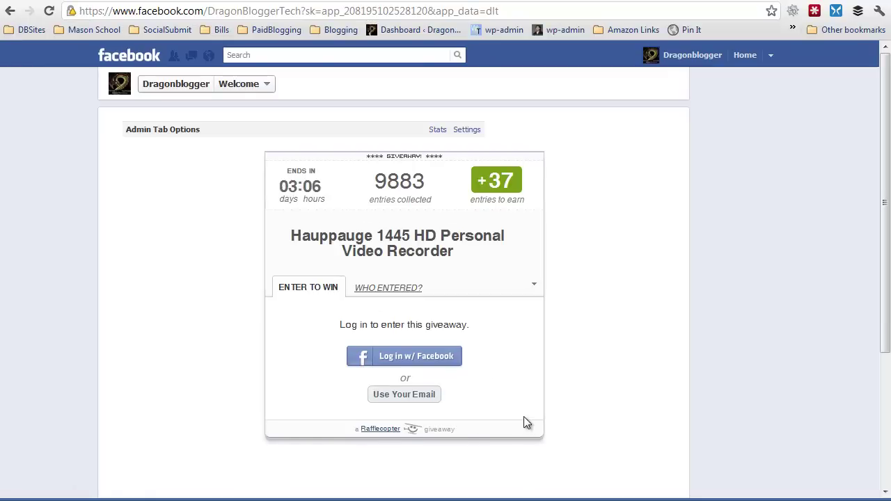
scroll(524, 416, down, 1)
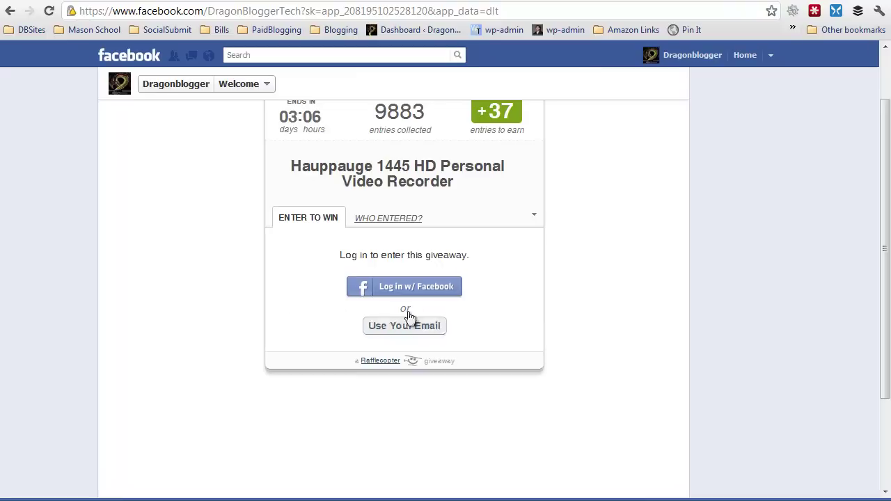
- Switch back to the personal profile and load the DragonBloggerTech page
click(774, 58)
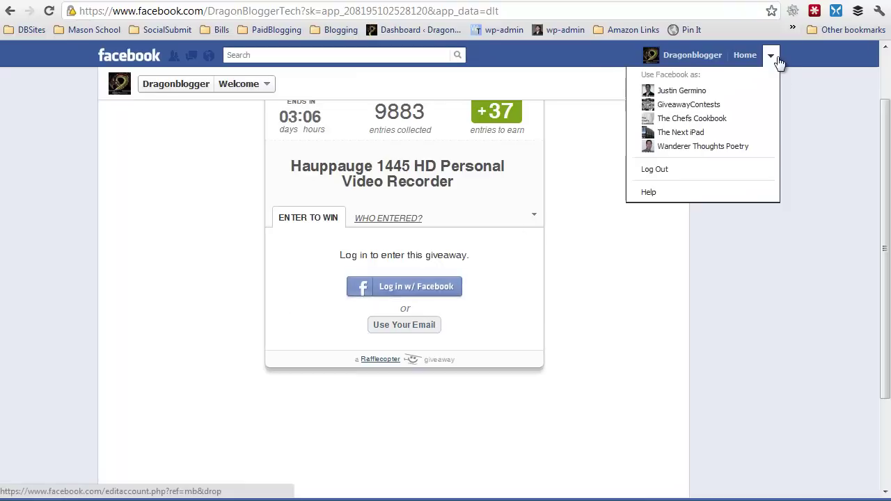
click(681, 90)
text(te)
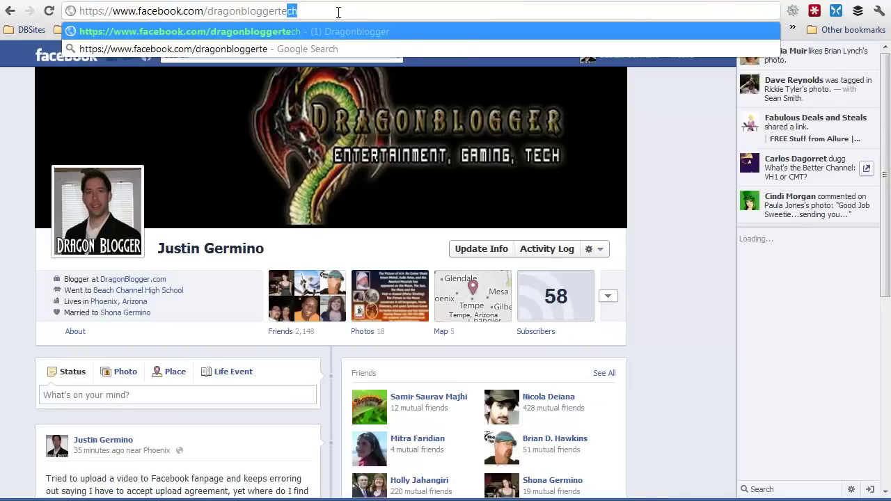
key(Return)
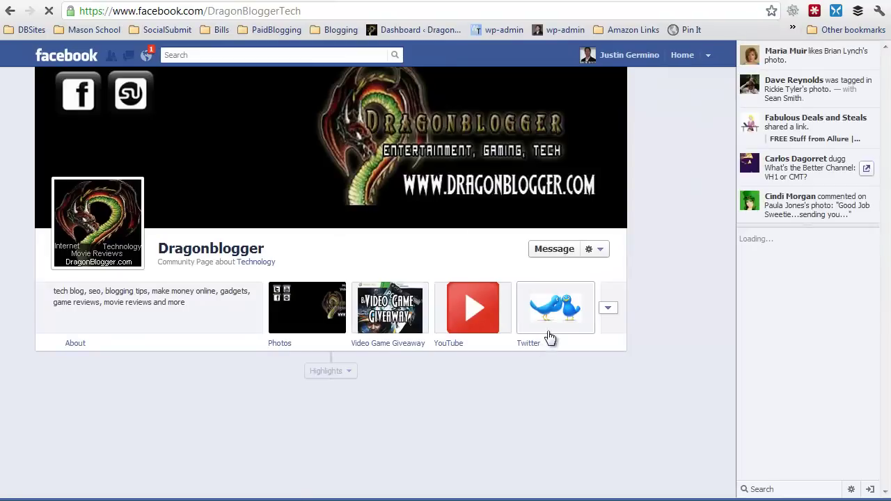
- Open the Hauppauge giveaway app tab and review the widget's entry options, now at 9901 entries
click(607, 307)
click(291, 472)
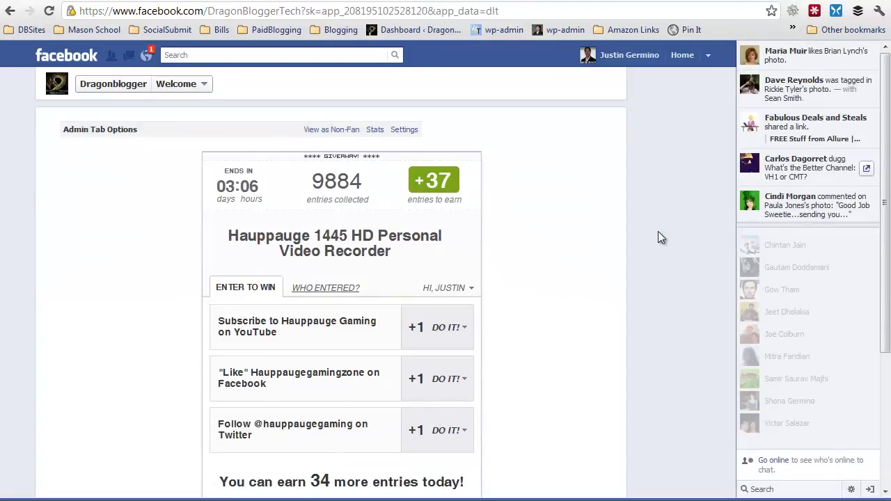
scroll(657, 234, down, 1)
scroll(343, 224, up, 1)
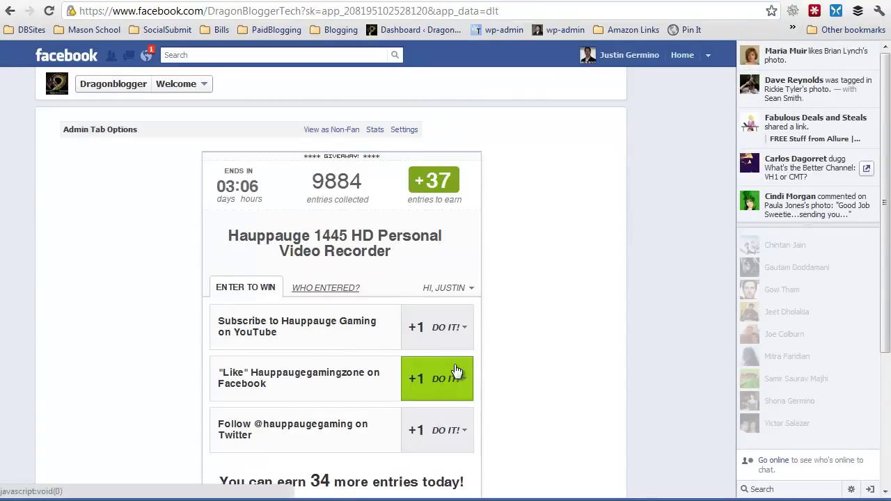
scroll(454, 372, down, 2)
scroll(452, 378, up, 2)
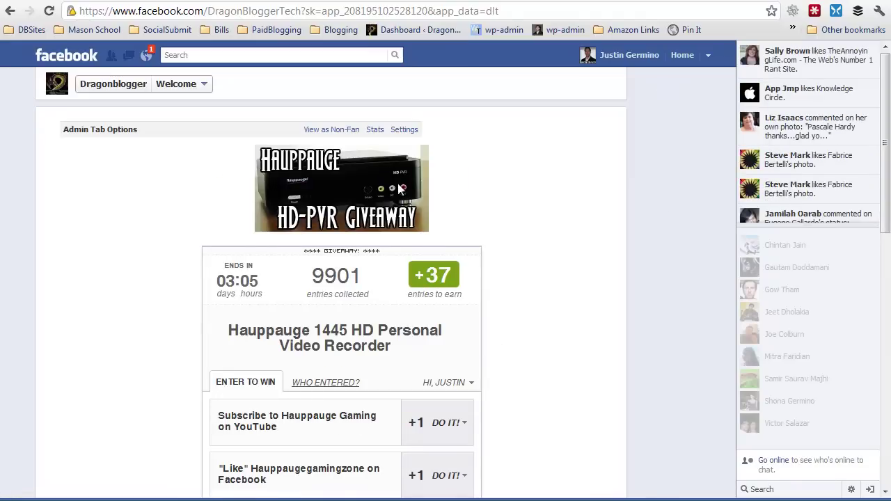
- Open the Welcome tab's Stats and review the Views, Visits and Likes charts, all flat at zero
click(374, 131)
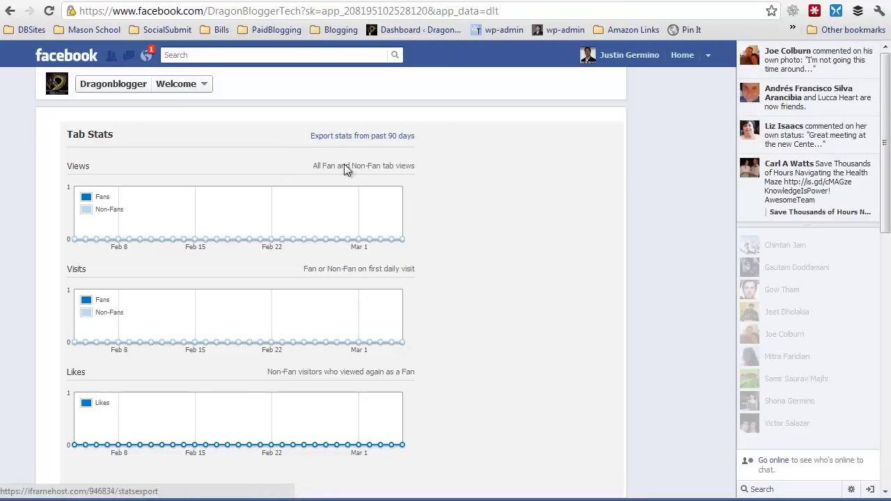
scroll(390, 201, down, 3)
scroll(402, 249, up, 3)
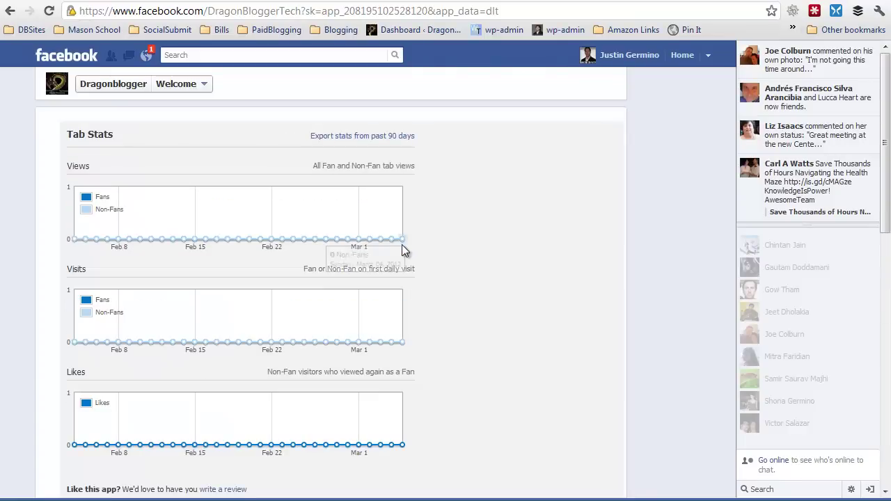